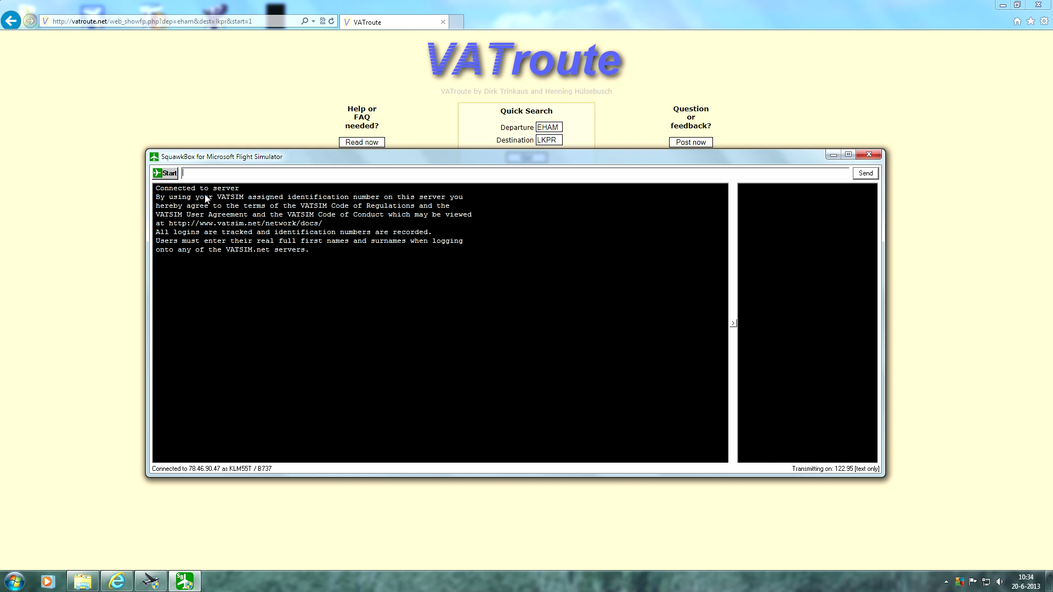
- Open the flight plan filing form, move it clear of the server messages, and keep the flight type at IFR
left_click(170, 174)
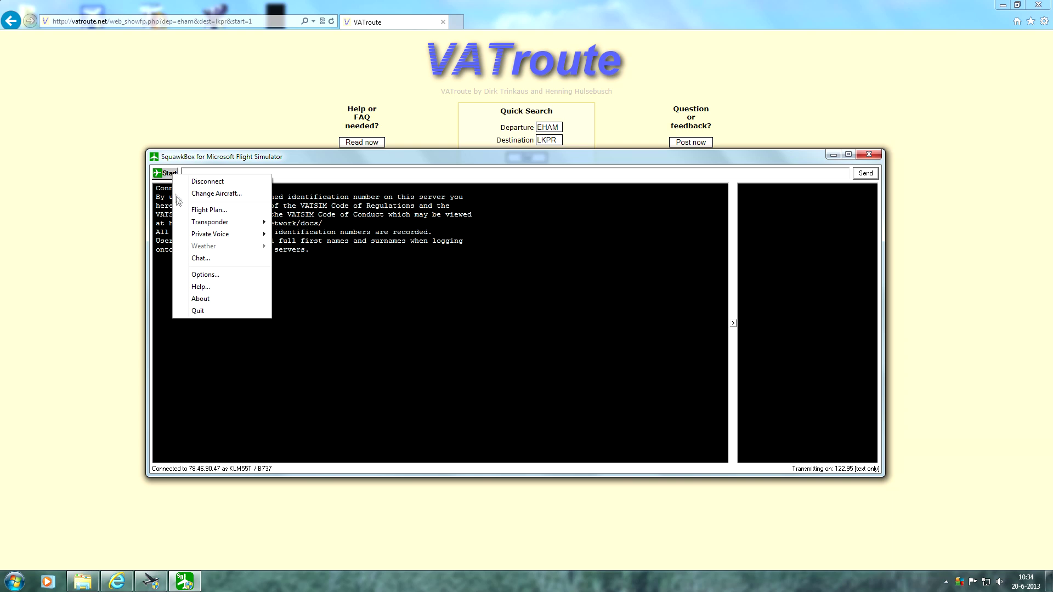
left_click(208, 211)
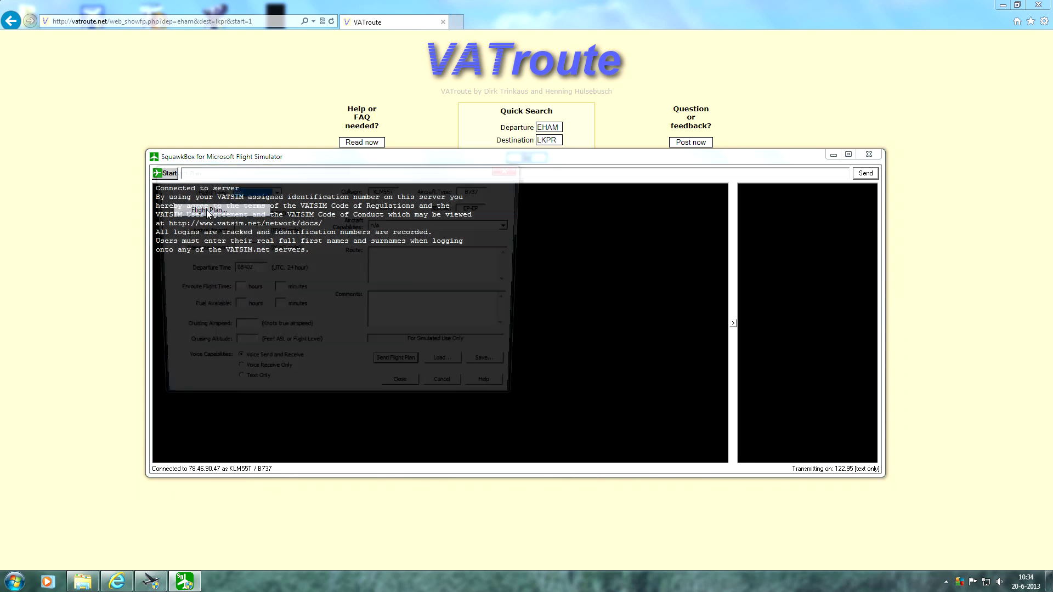
left_click_drag(348, 177, 447, 198)
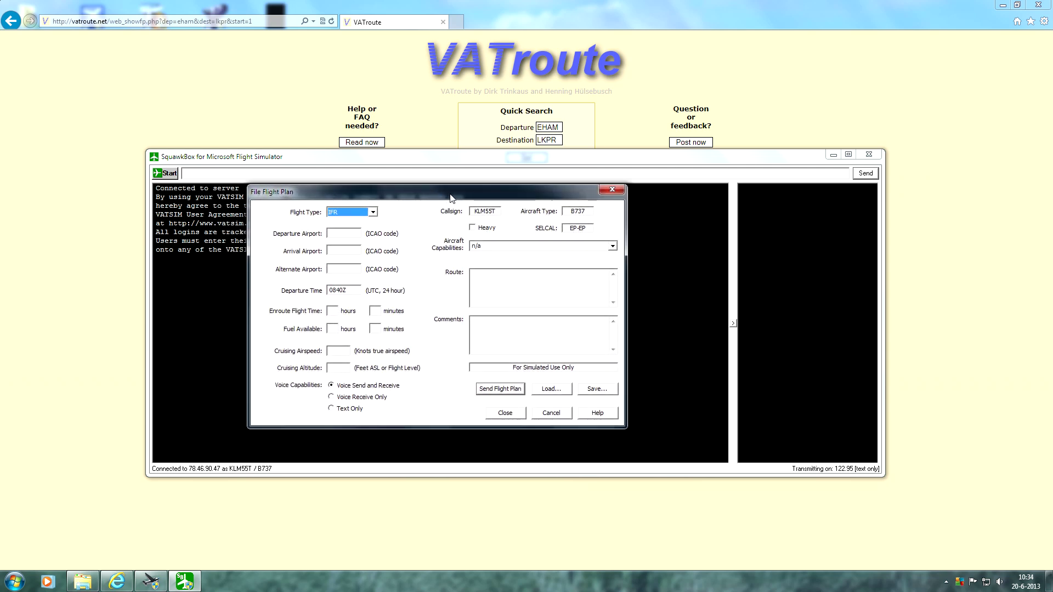
left_click(372, 214)
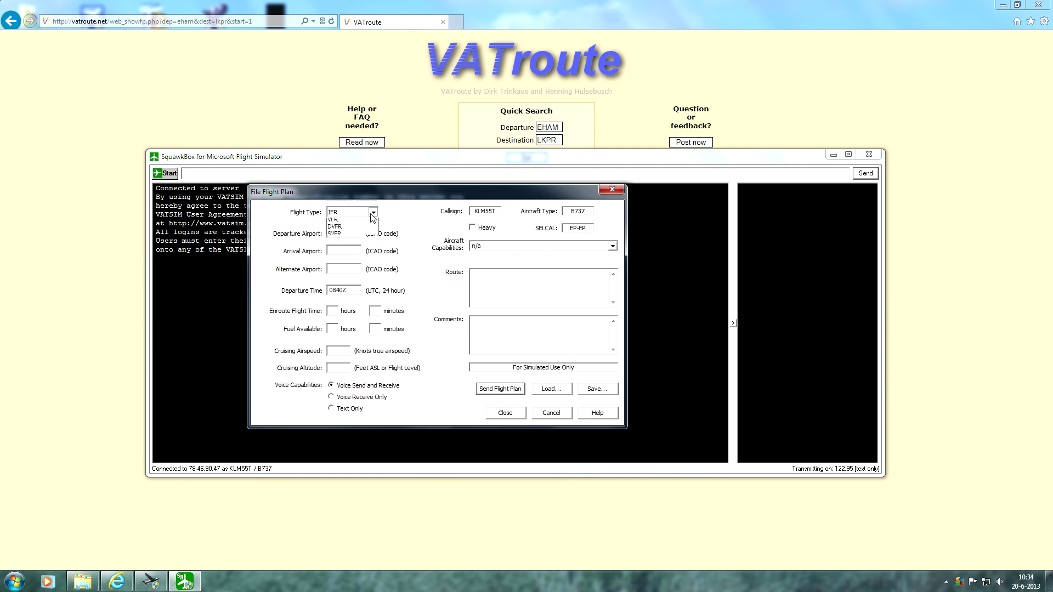
left_click(354, 267)
- Enter EHAM as the departure airport, LKPR as the arrival airport and LKTB as the alternate airport
key("Tab")
type("EHA")
type("LKPR")
key("Tab")
type("KTB")
double_click(339, 250)
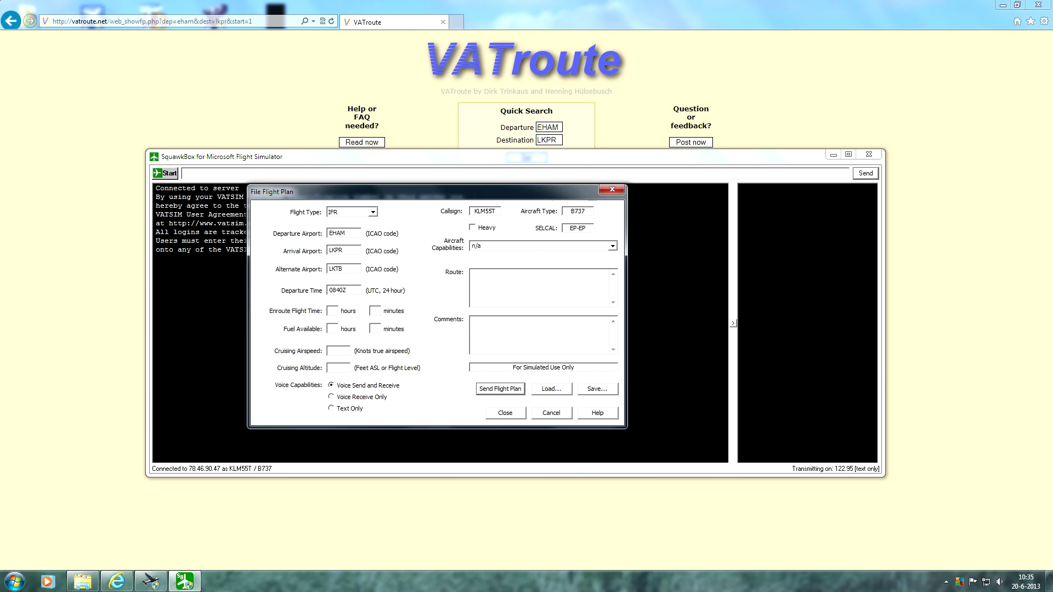
- Set the departure time to 915Z
left_click_drag(328, 290, 343, 290)
left_click(343, 290)
key("shift+End")
key("Left")
key("shift+Home")
key("Right")
key("shift+End")
key("shift+Left")
left_click_drag(355, 290, 346, 286)
type("Z")
left_click_drag(342, 291, 323, 293)
type("915")
- Set the enroute flight time to 1 hour 30 minutes and the available fuel to 2 hours 15 minutes
type("1")
type("30")
left_click(331, 333)
type("4")
left_click(377, 329)
type("15")
- Set the cruising airspeed to 430 knots and the cruising altitude to FL390
type("3")
left_click(346, 367)
left_click(473, 289)
- Try the Heavy option and turn it off again, and review the aircraft capabilities while keeping n/a
left_click(472, 228)
left_click(473, 228)
left_click(612, 248)
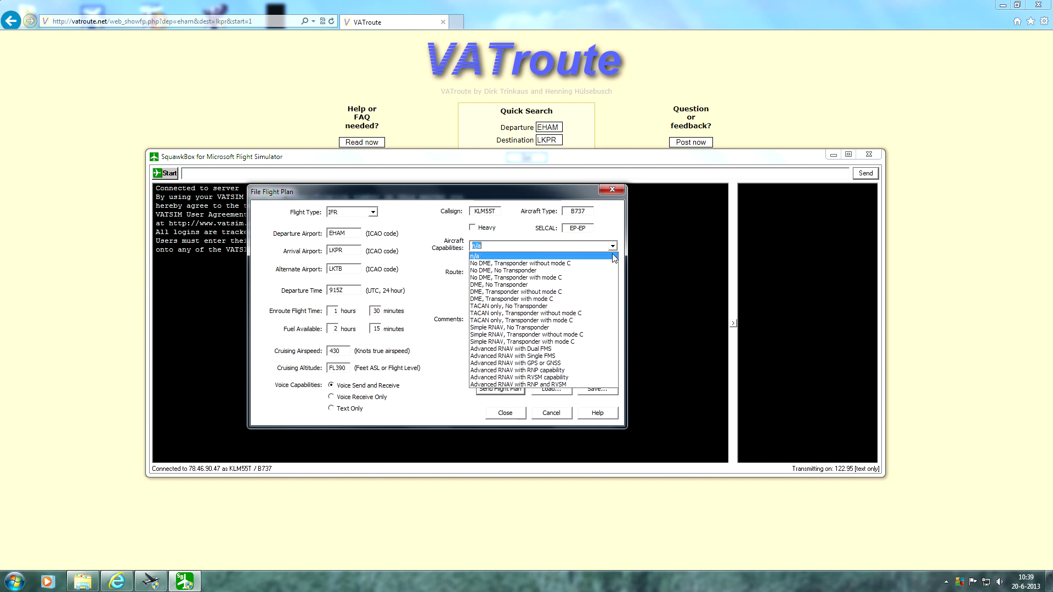
left_click(477, 258)
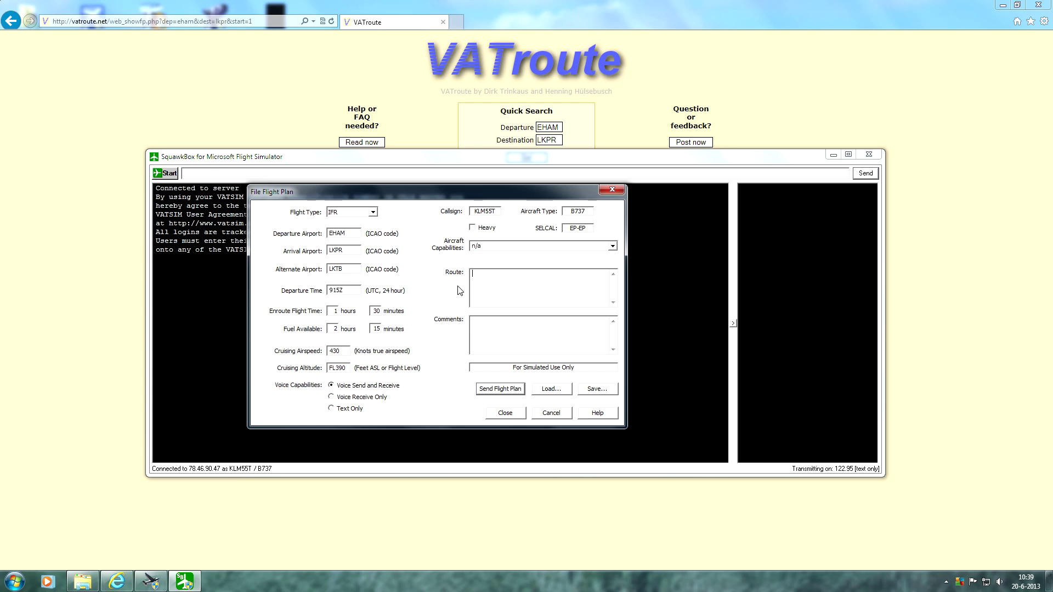
- Copy the EHAM to LKPR route string from the VATroute page and paste it as the flight plan's route in SquawkBox
left_click(486, 268)
left_click(668, 73)
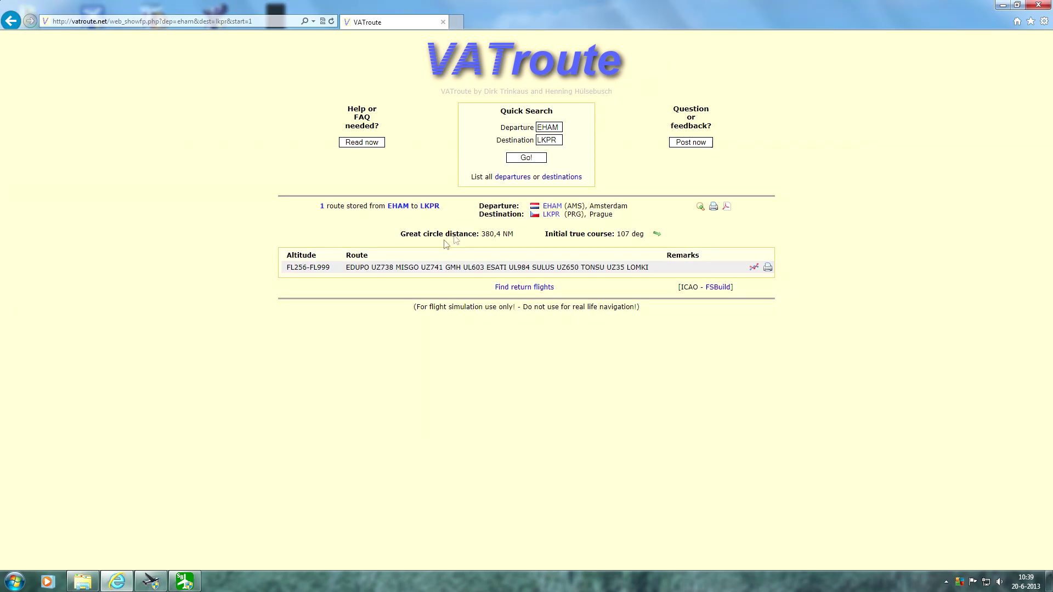
left_click_drag(346, 268, 650, 276)
key("ctrl+c")
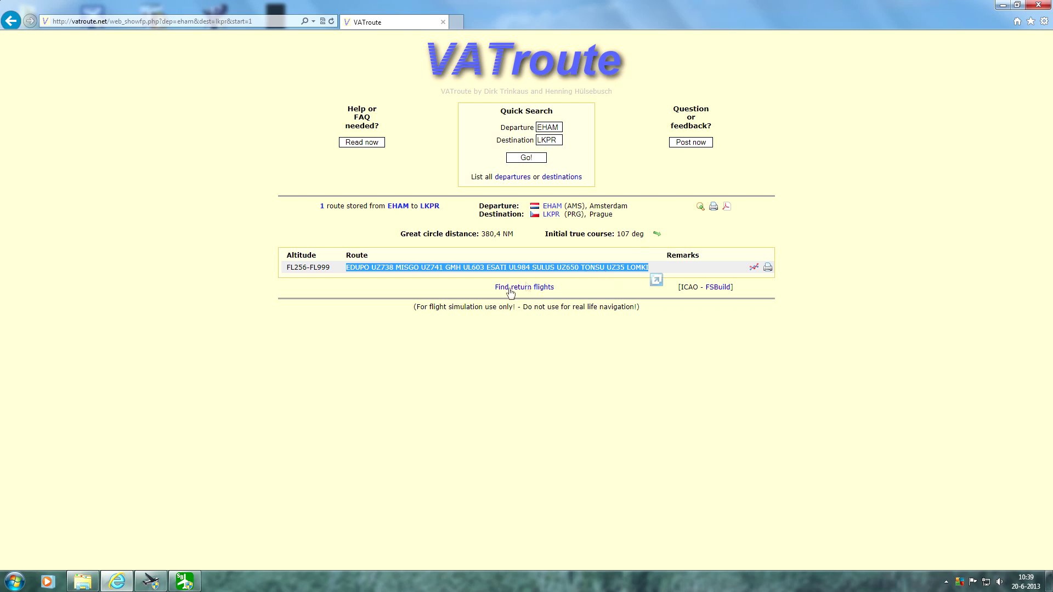
left_click(186, 583)
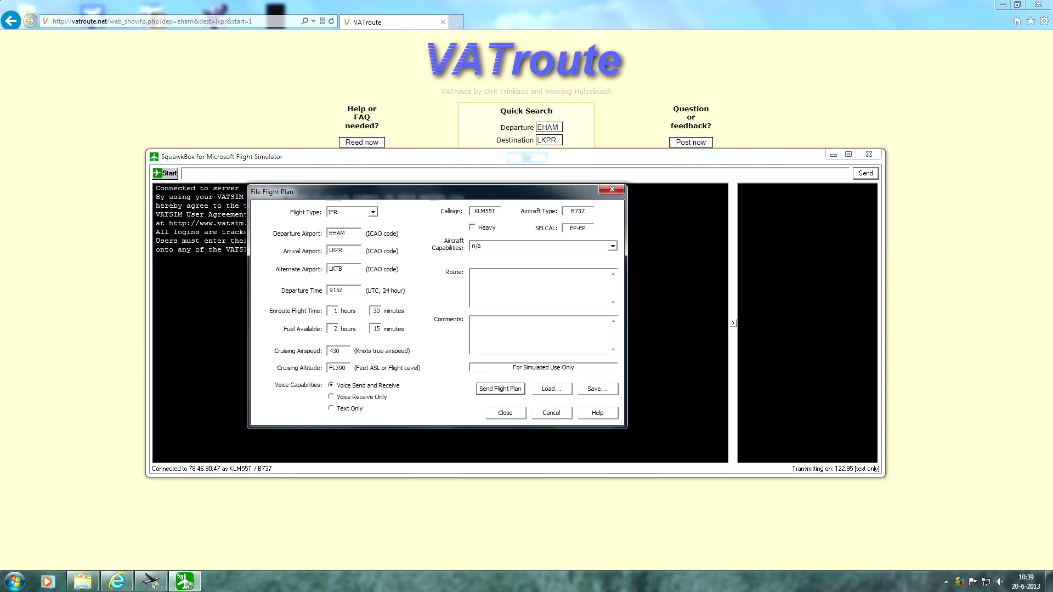
key("ctrl+v")
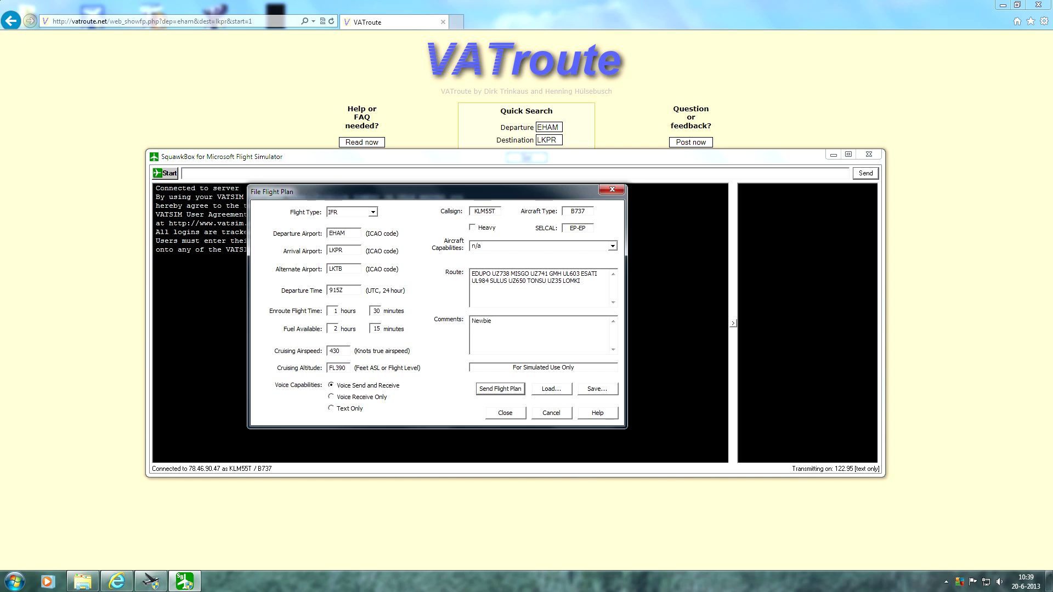
- Enter Newbie as the flight plan comment and leave the voice capabilities at Voice Send and Receive
key("ctrl+a")
left_click(492, 321)
left_click(370, 398)
left_click(331, 386)
- Check the pasted route text and send the completed flight plan to the server
left_click_drag(582, 280, 467, 274)
left_click(513, 280)
left_click(500, 389)
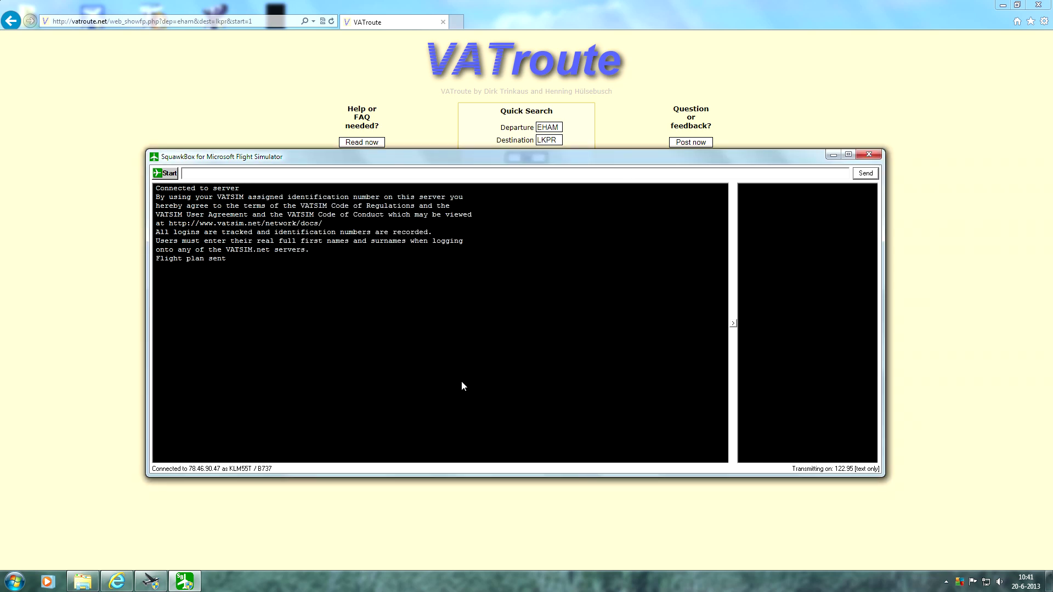